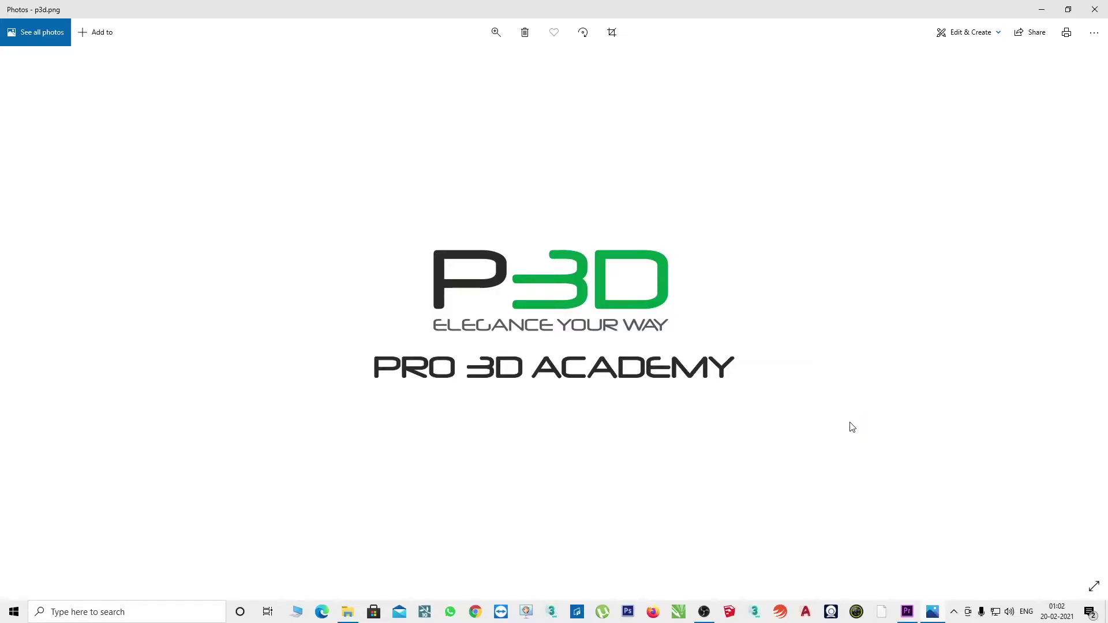
- Switch from the Photos app to File Explorer showing the 3ds Max installer folder
key("alt+Tab")
key("alt+Tab")
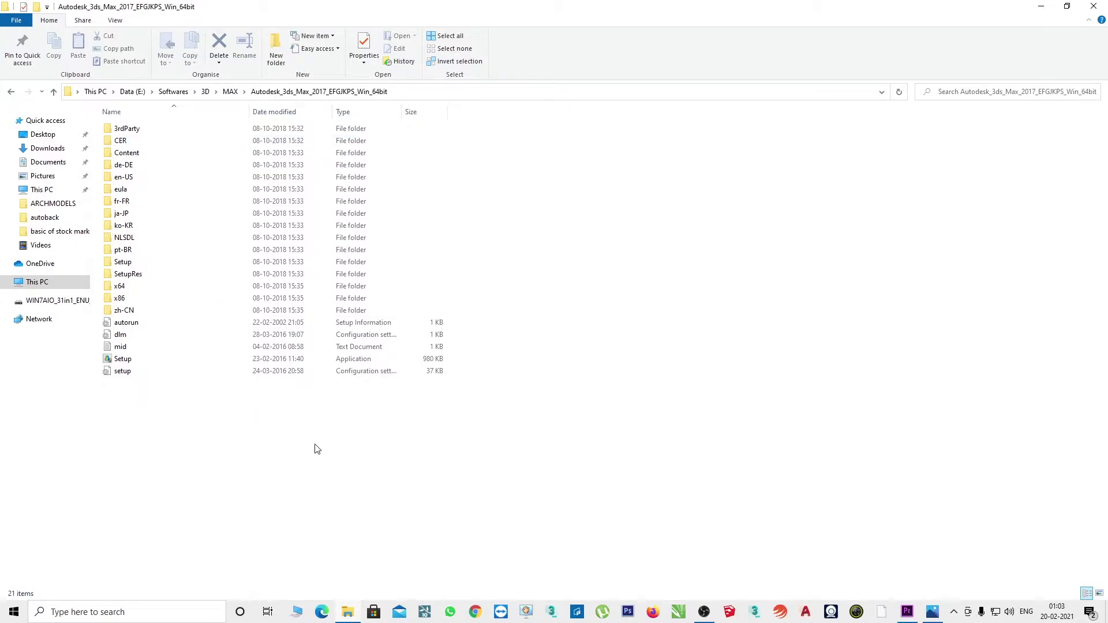
- Launch Setup from the Autodesk_3ds_Max_2017_EFGJKPS_Win_64bit installer folder
double_click(290, 373)
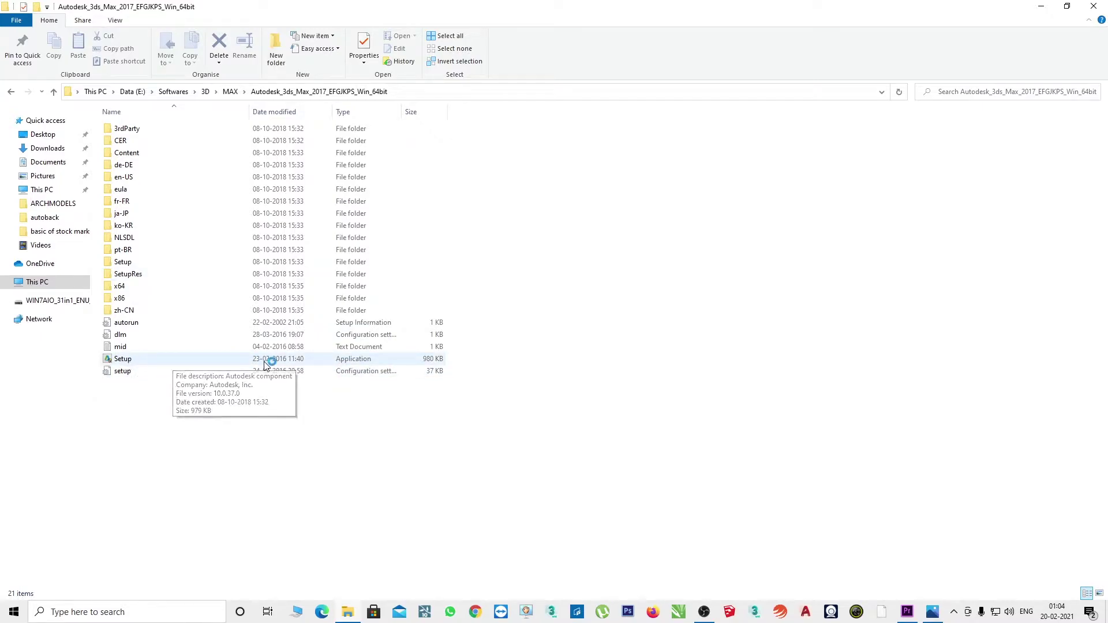
left_click(126, 363)
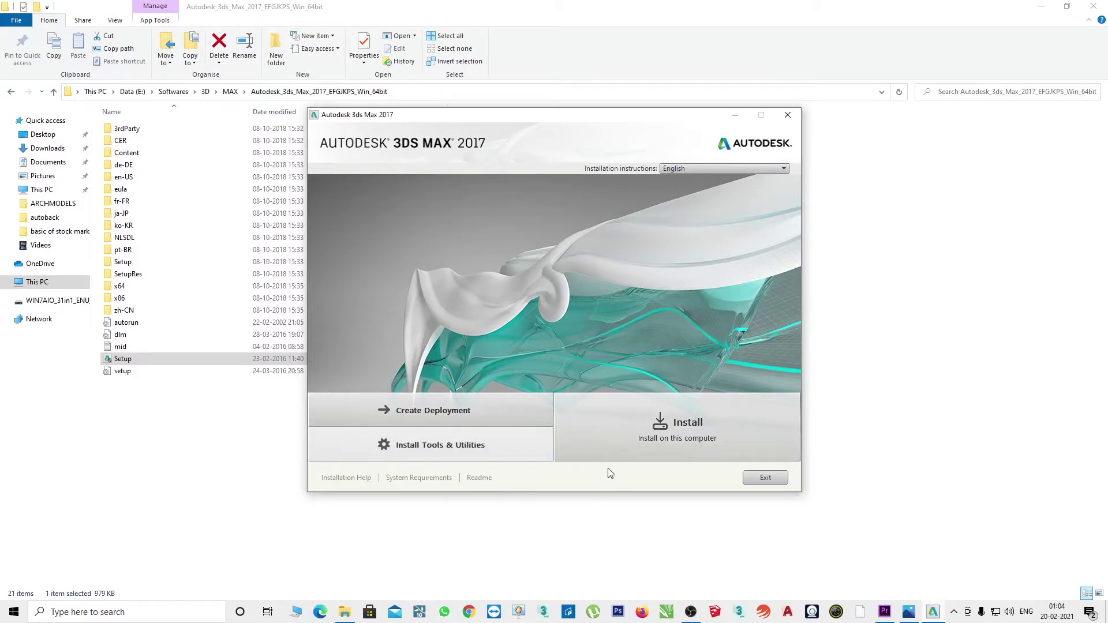
- Choose Install on this computer and accept the license agreement
left_click(655, 437)
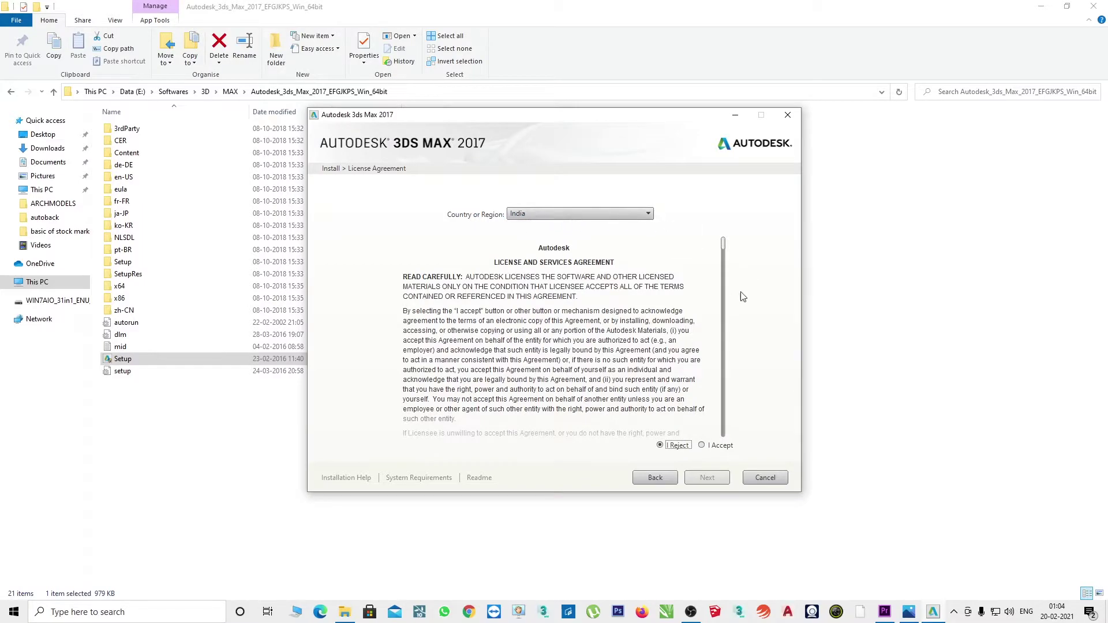
left_click(701, 446)
left_click(708, 479)
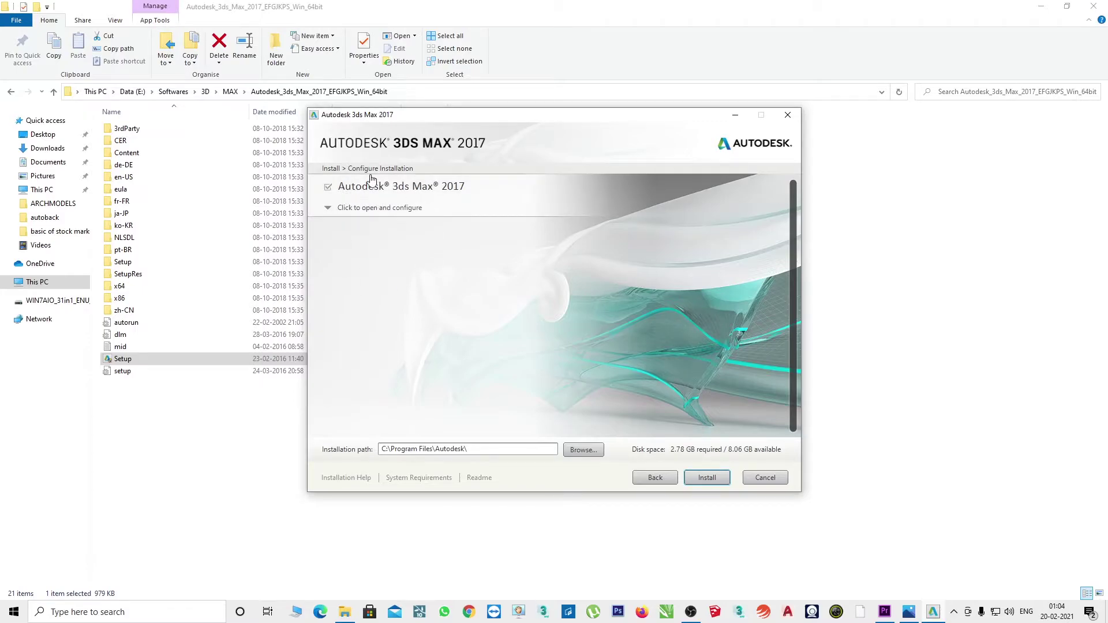
- Expand and collapse the 3ds Max 2017 configuration panel targeting C:\Program Files\Autodesk\
left_click(327, 190)
left_click(327, 209)
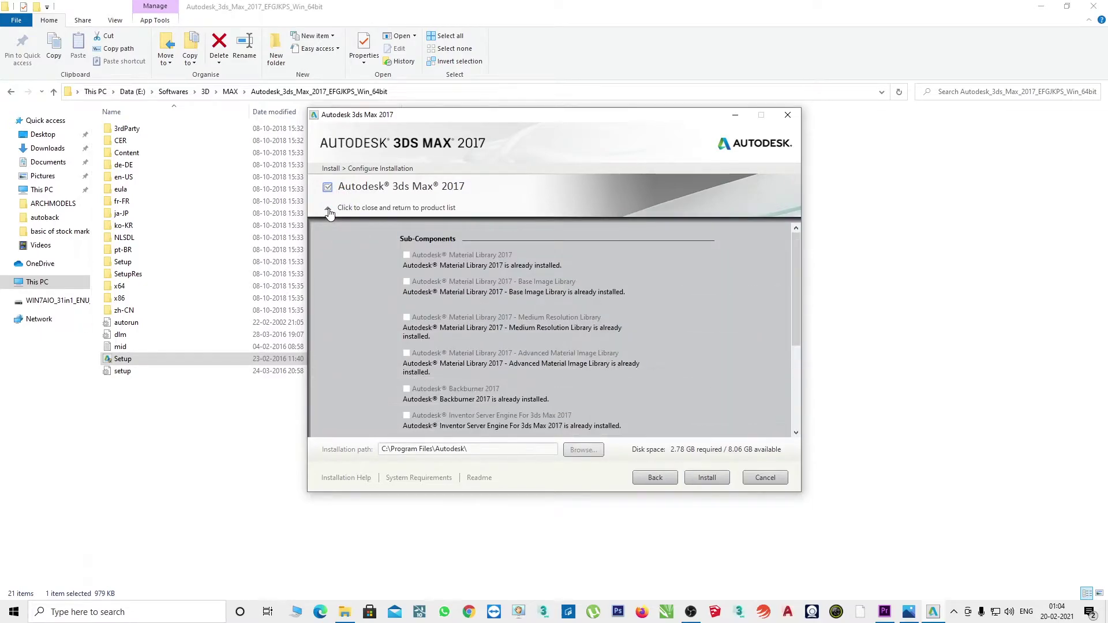
left_click(328, 210)
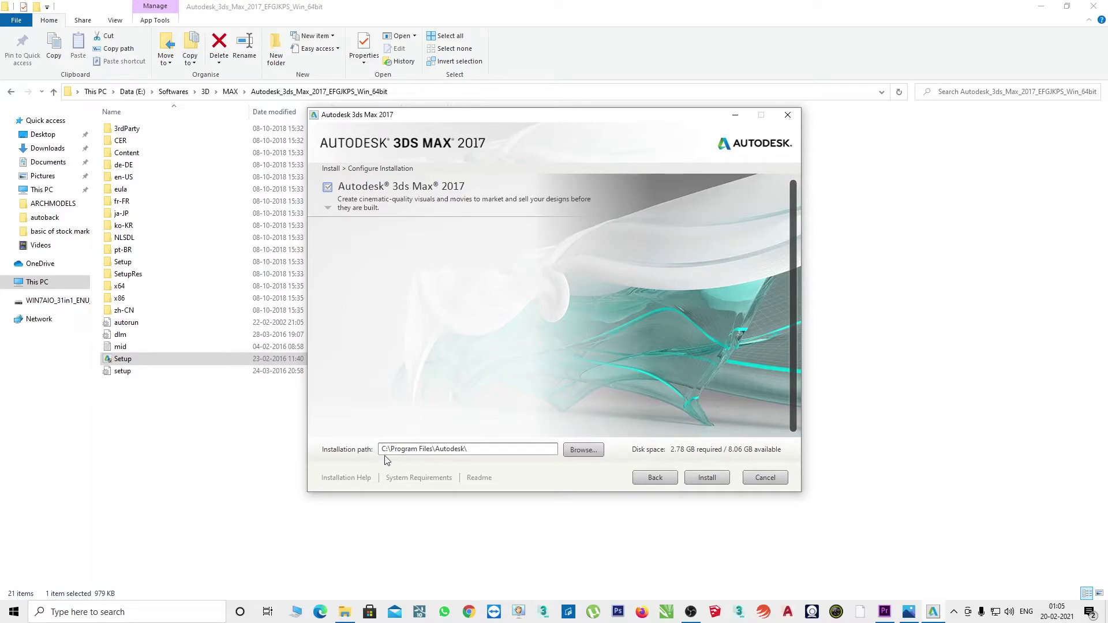
left_click(583, 450)
left_click(658, 369)
left_click_drag(381, 449, 469, 445)
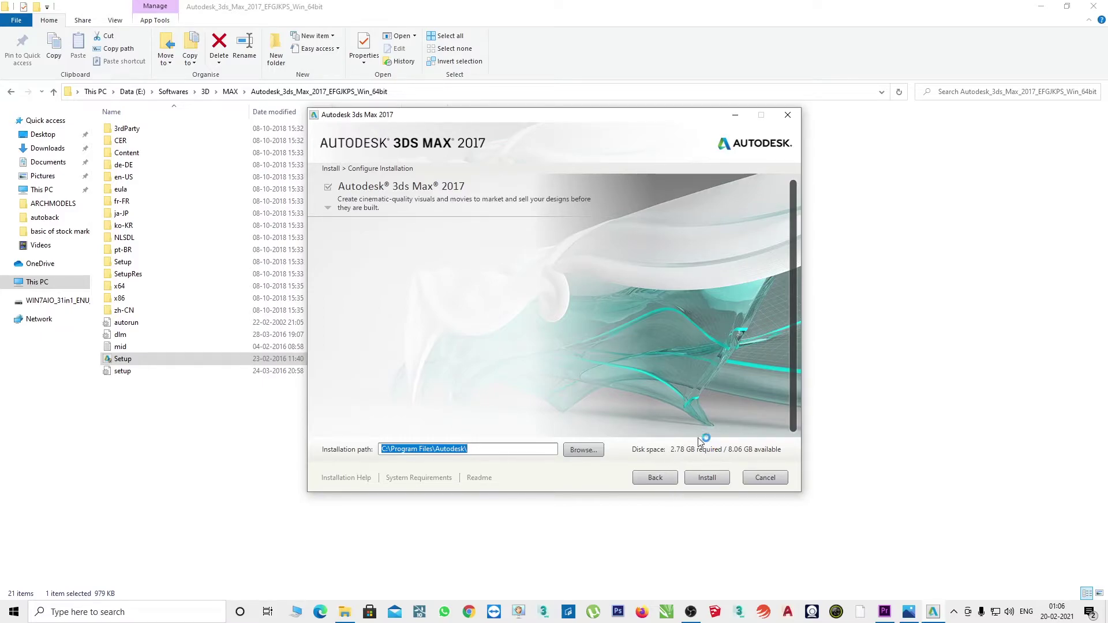
- Install 3ds Max 2017, Backburner 2017 and Autodesk Desktop App, waiting for completion
left_click(705, 478)
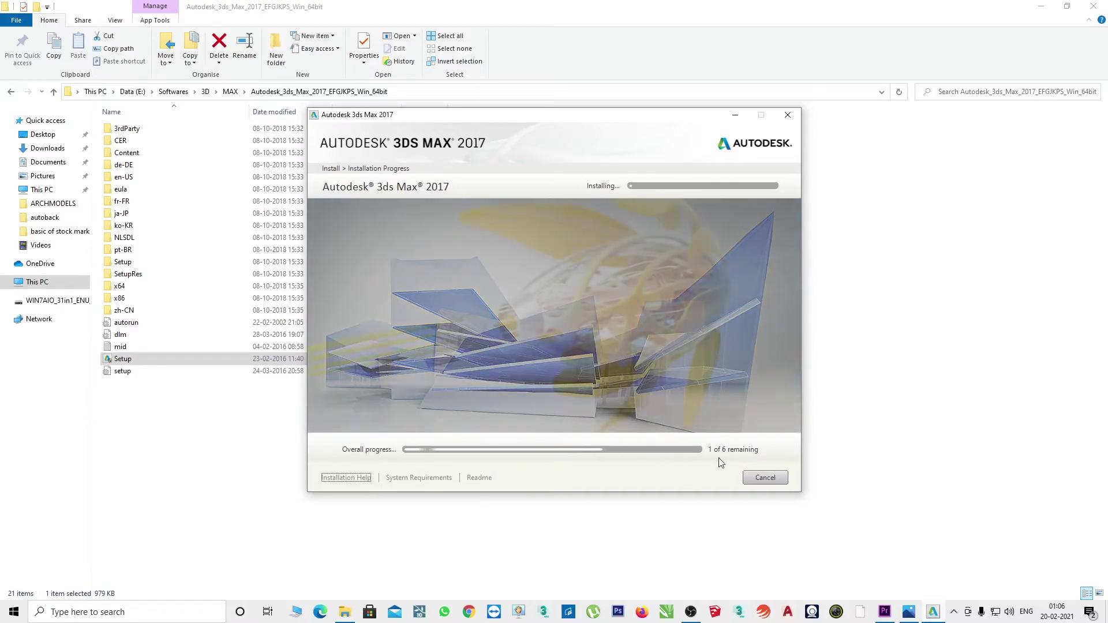
mouse_move(635, 120)
left_mouse_down()
mouse_move(625, 148)
mouse_move(596, 137)
left_mouse_up()
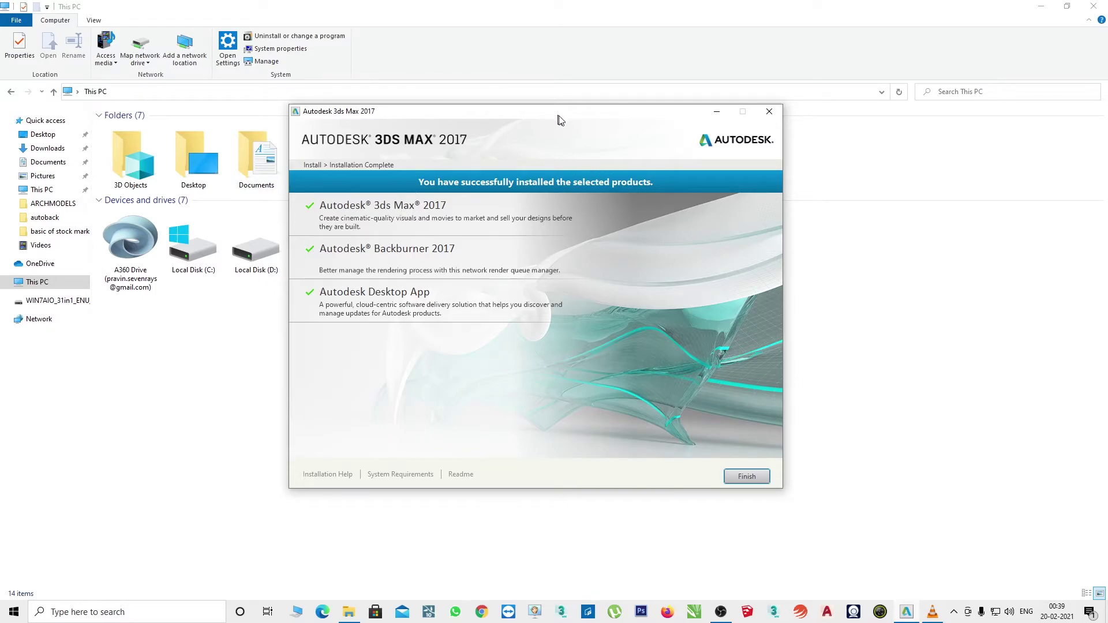
- Reposition the finished installer window, then close it with Finish
left_click_drag(559, 119, 557, 154)
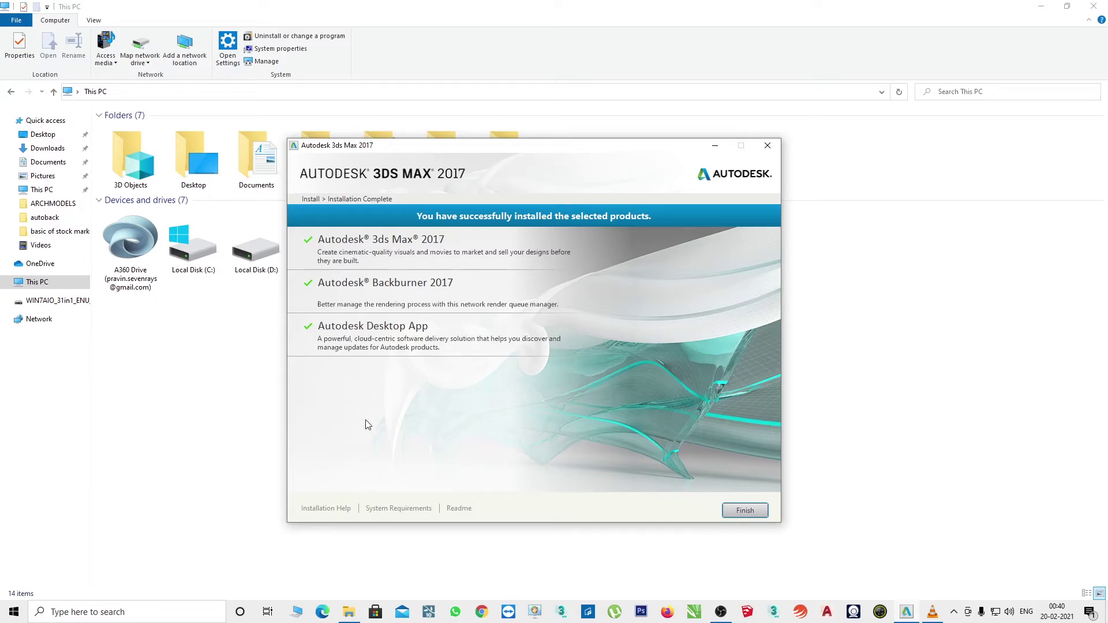
mouse_move(485, 151)
left_mouse_down()
mouse_move(304, 141)
mouse_move(485, 114)
left_mouse_up()
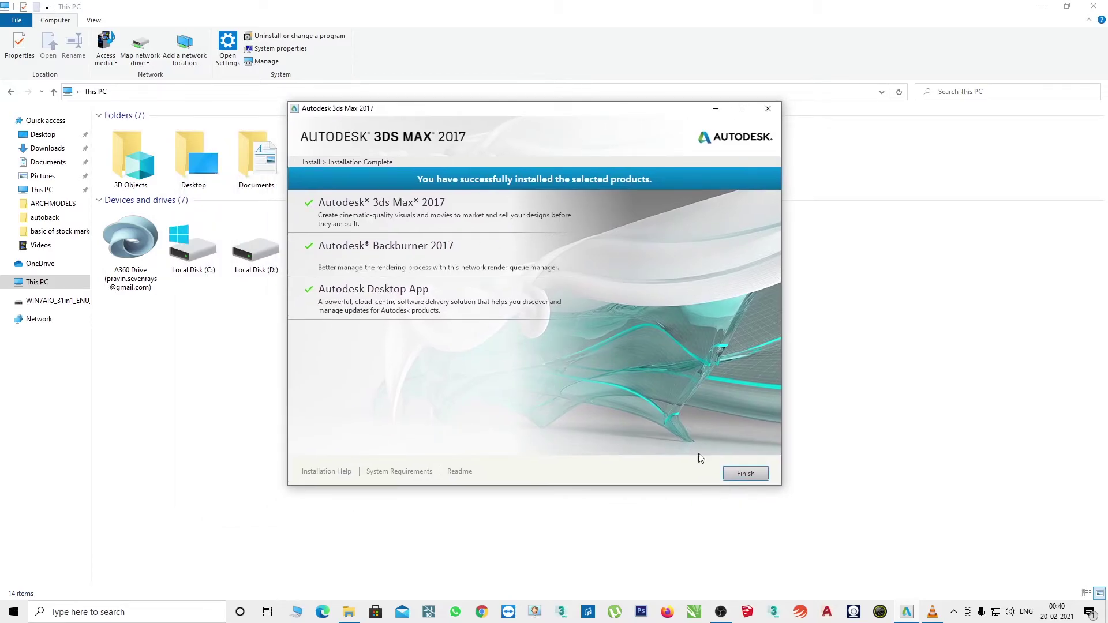
left_click(744, 474)
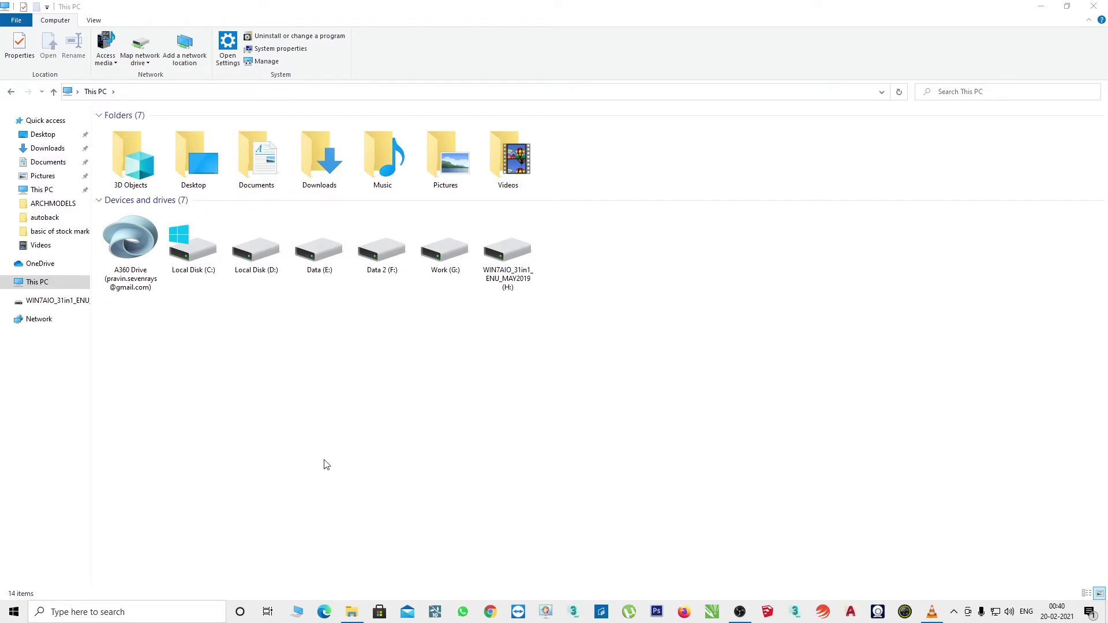
- Find 'max 2017' in Start, pin it to Start and the taskbar, and launch it
left_click(14, 611)
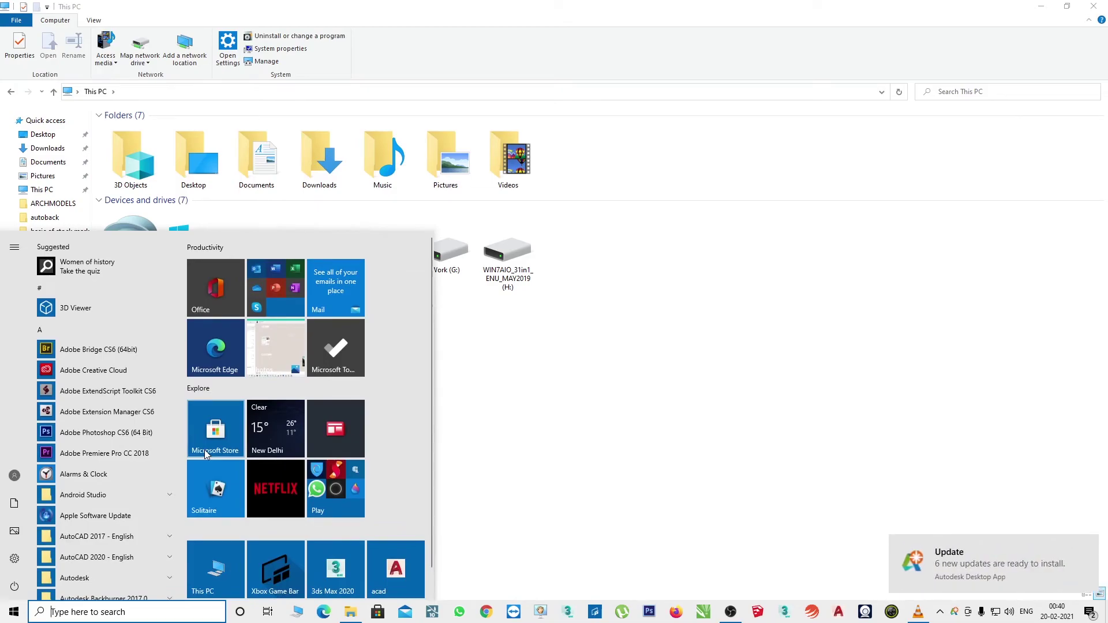
type("max 20")
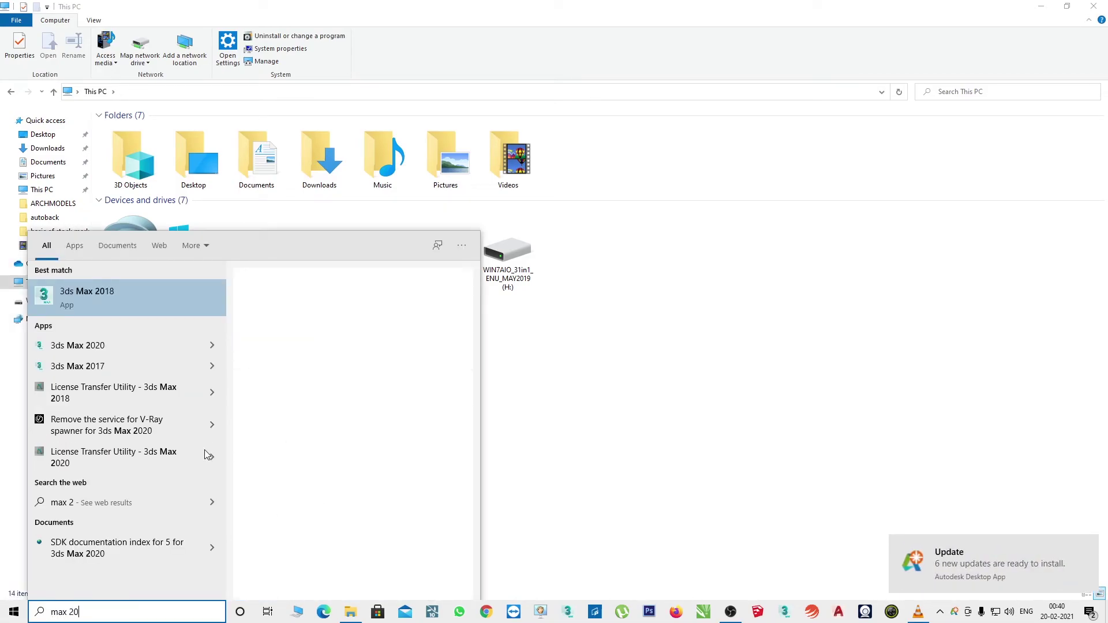
type("17")
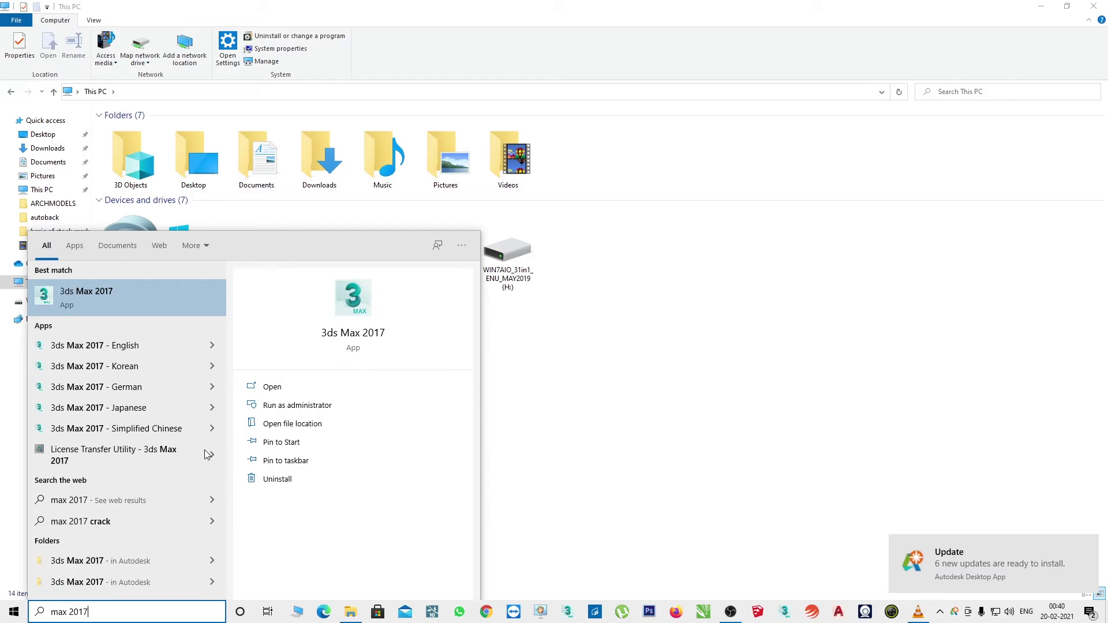
right_click(93, 293)
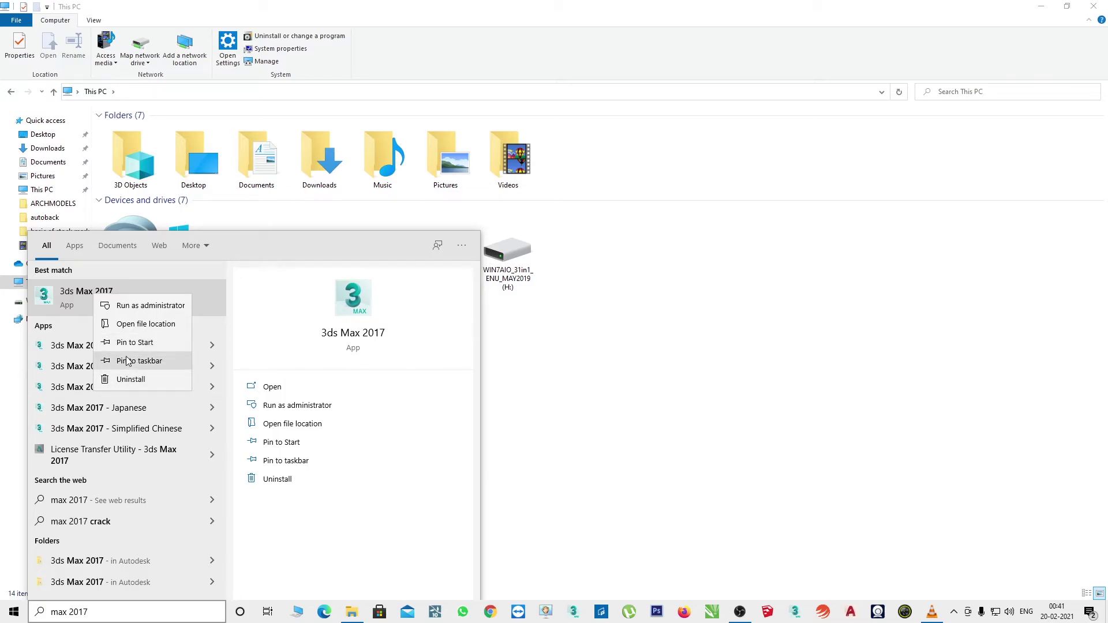
left_click(133, 345)
right_click(116, 314)
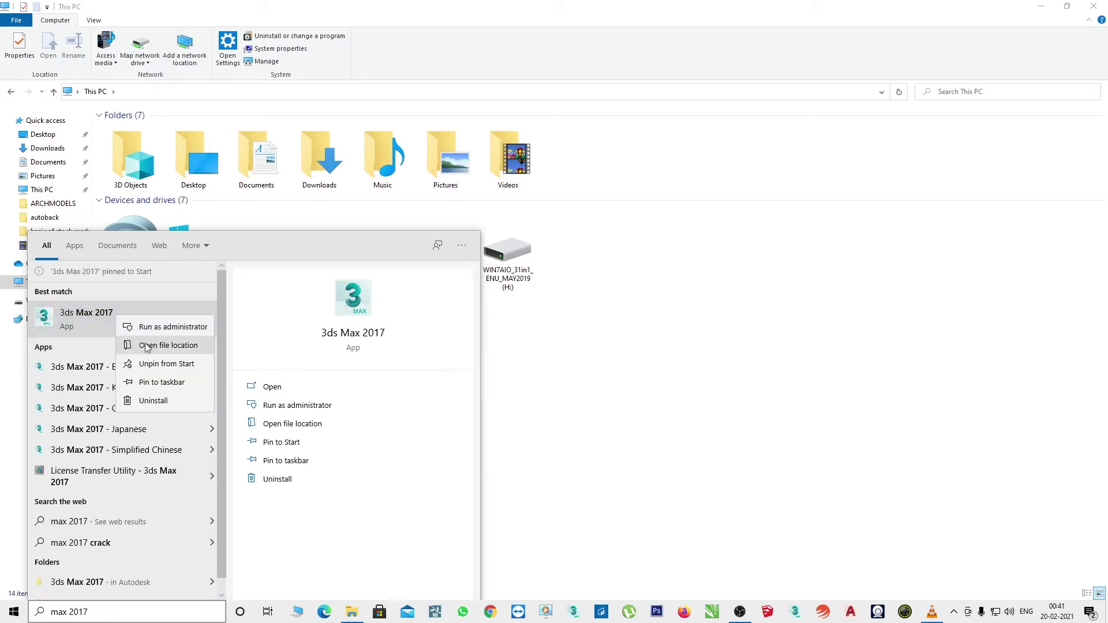
left_click(155, 383)
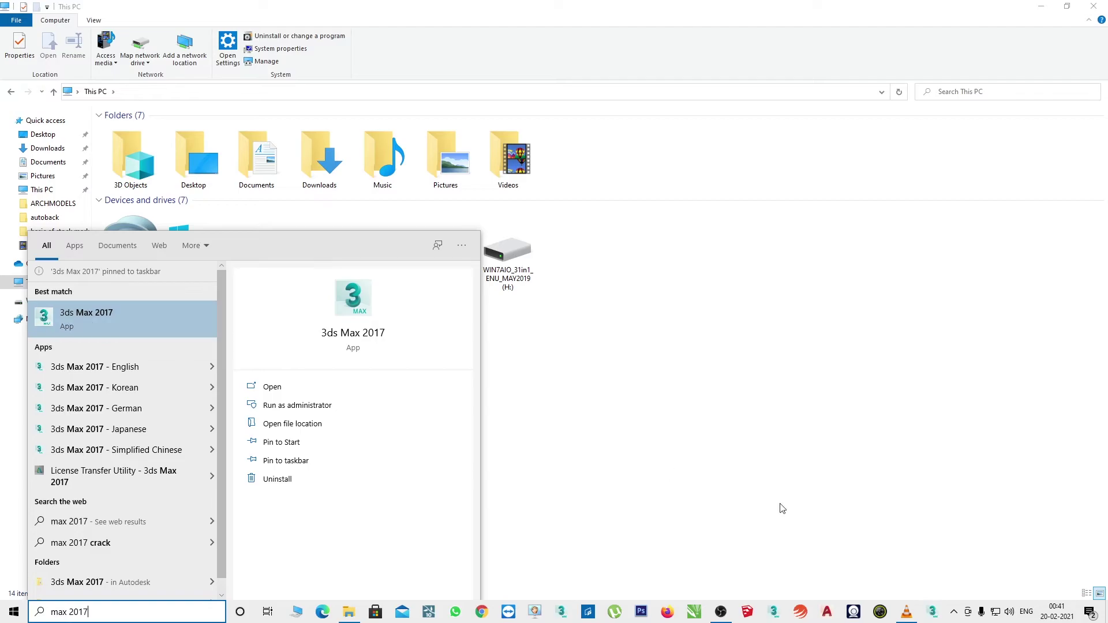
left_click(91, 318)
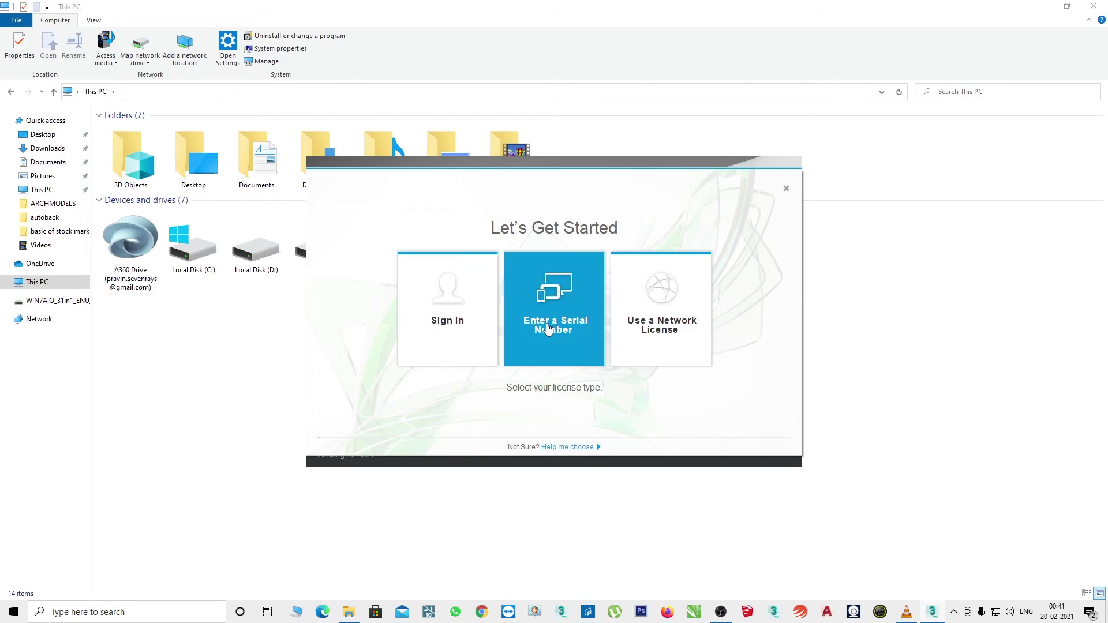
- Dismiss the Let's Get Started licence-type dialog and let 3ds Max load
left_click(446, 329)
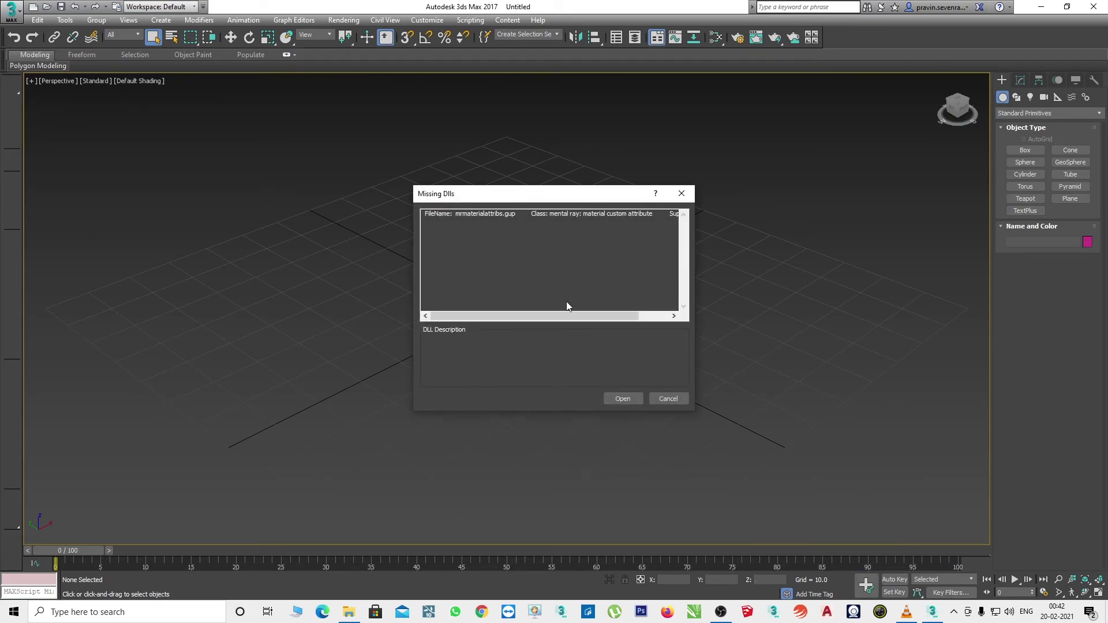
- Close the Missing Dlls warning and the Welcome Screen
left_click(622, 399)
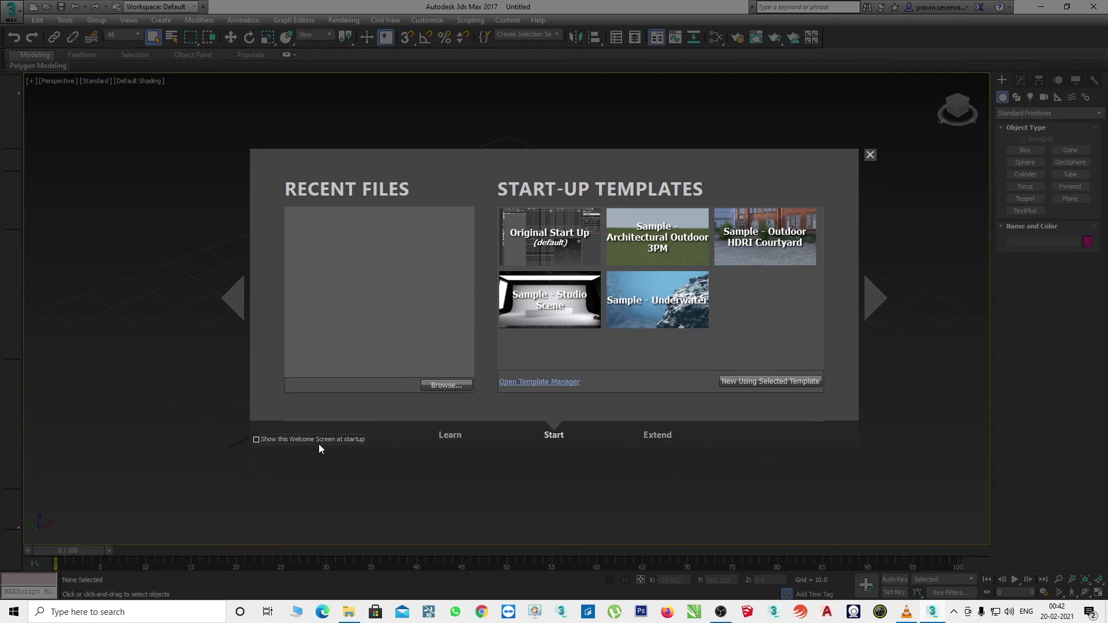
left_click(870, 155)
- Zoom and pan the Perspective viewport until the home grid is centred and fully visible
scroll(532, 320, "down", 8)
scroll(614, 295, "down", 5)
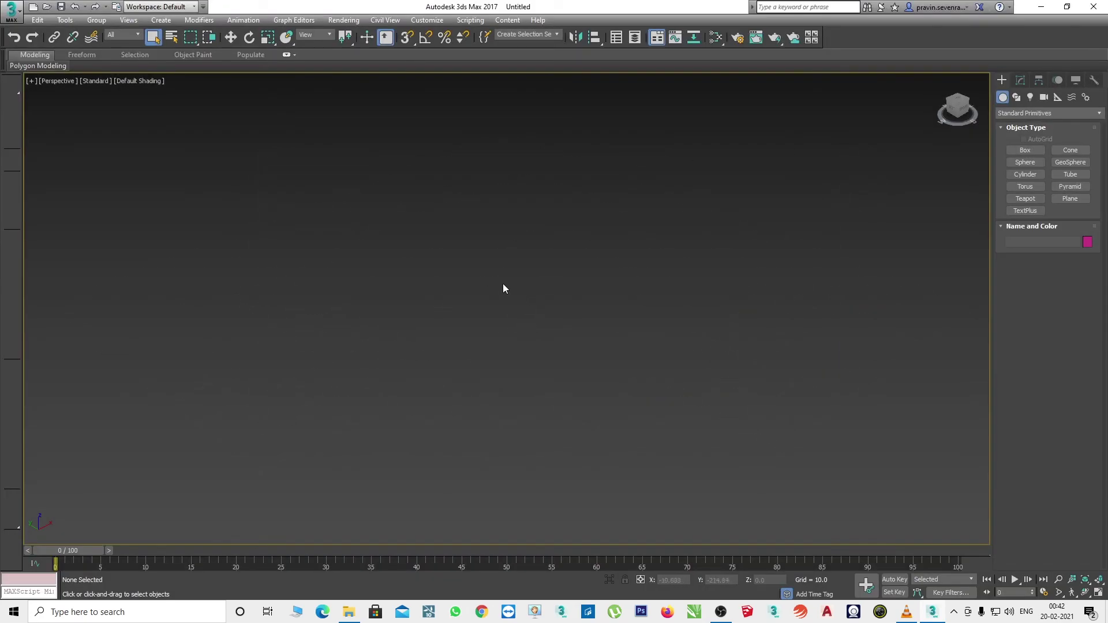
scroll(306, 187, "up", 5)
left_click_drag(460, 297, 586, 366)
scroll(366, 262, "down", 5)
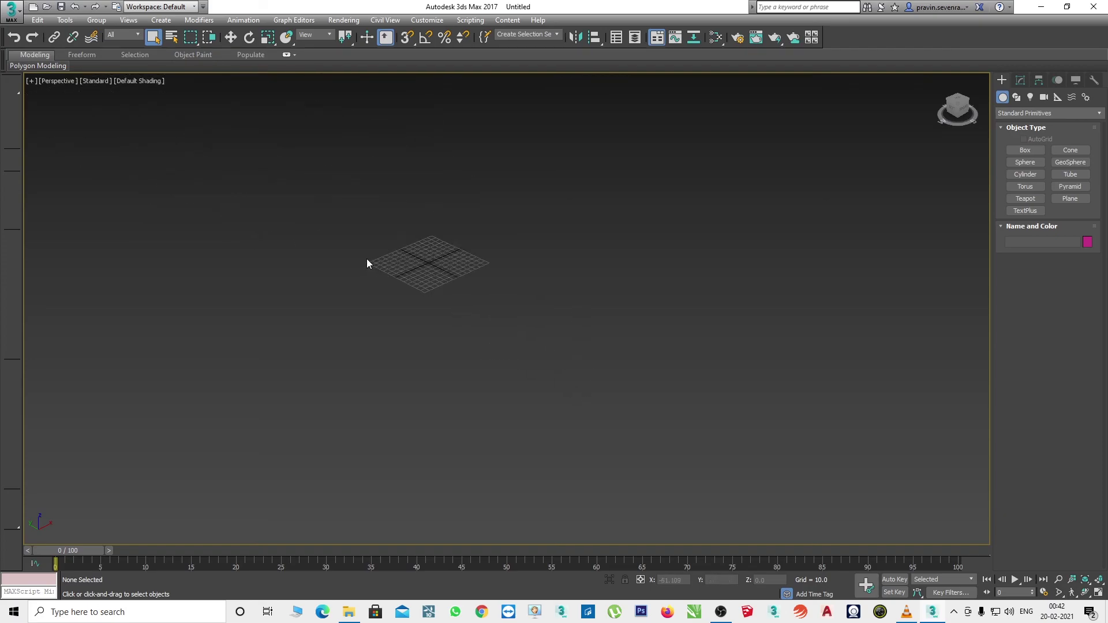
scroll(612, 359, "down", 3)
scroll(615, 356, "up", 6)
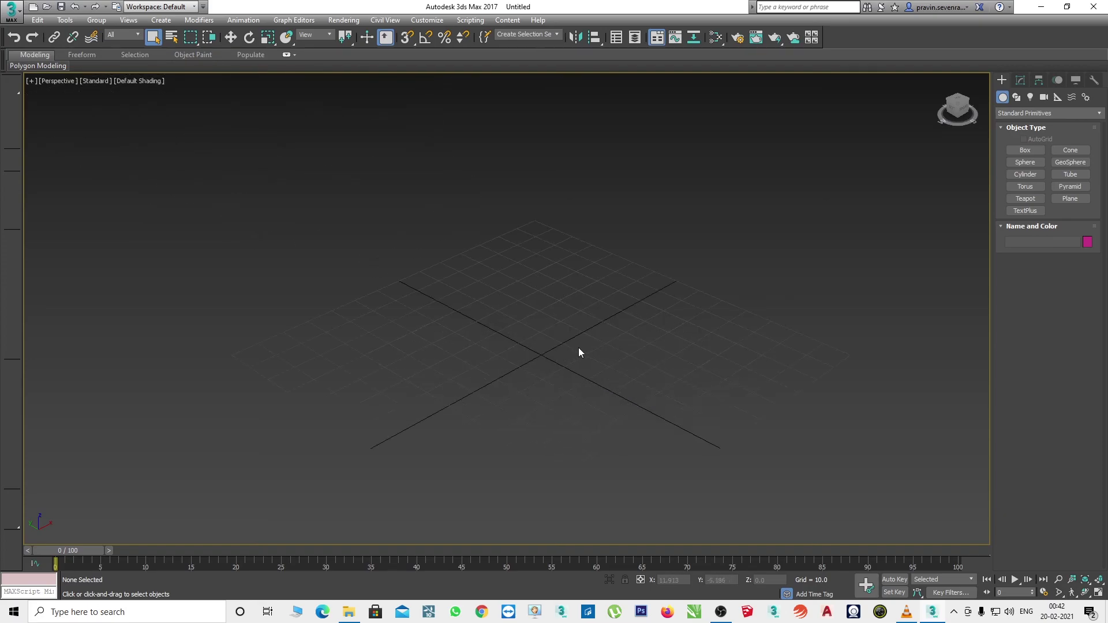
scroll(568, 345, "down", 2)
scroll(593, 345, "down", 2)
scroll(477, 257, "down", 2)
middle_click_drag(477, 257, 559, 262)
scroll(476, 275, "down", 2)
middle_click_drag(452, 289, 499, 358)
scroll(508, 358, "up", 3)
scroll(514, 359, "up", 2)
middle_click_drag(450, 304, 440, 258)
scroll(471, 292, "down", 3)
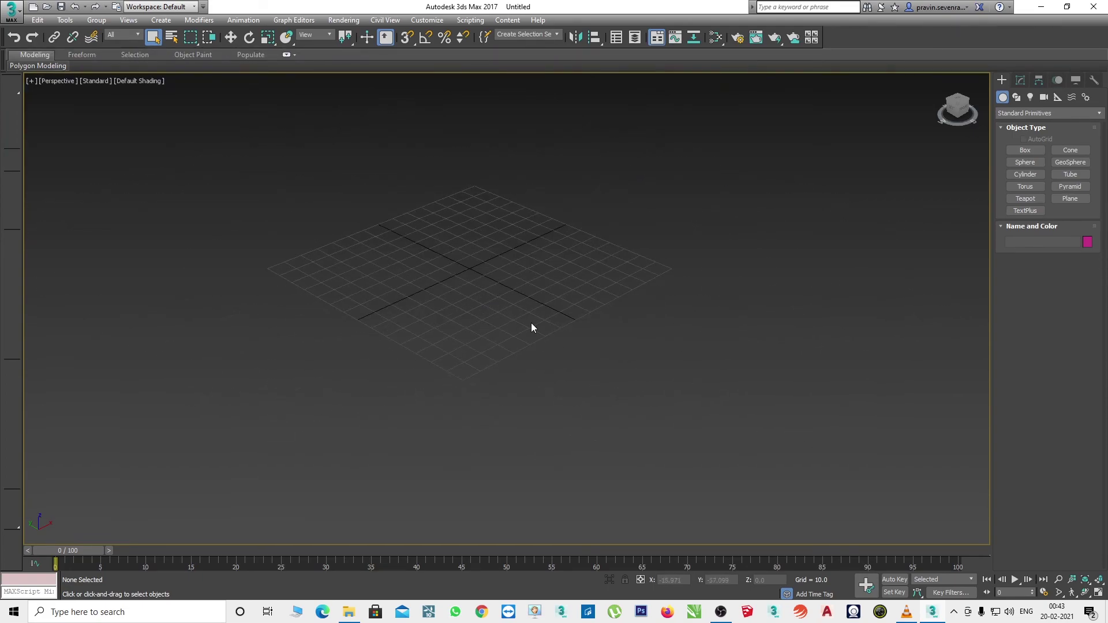